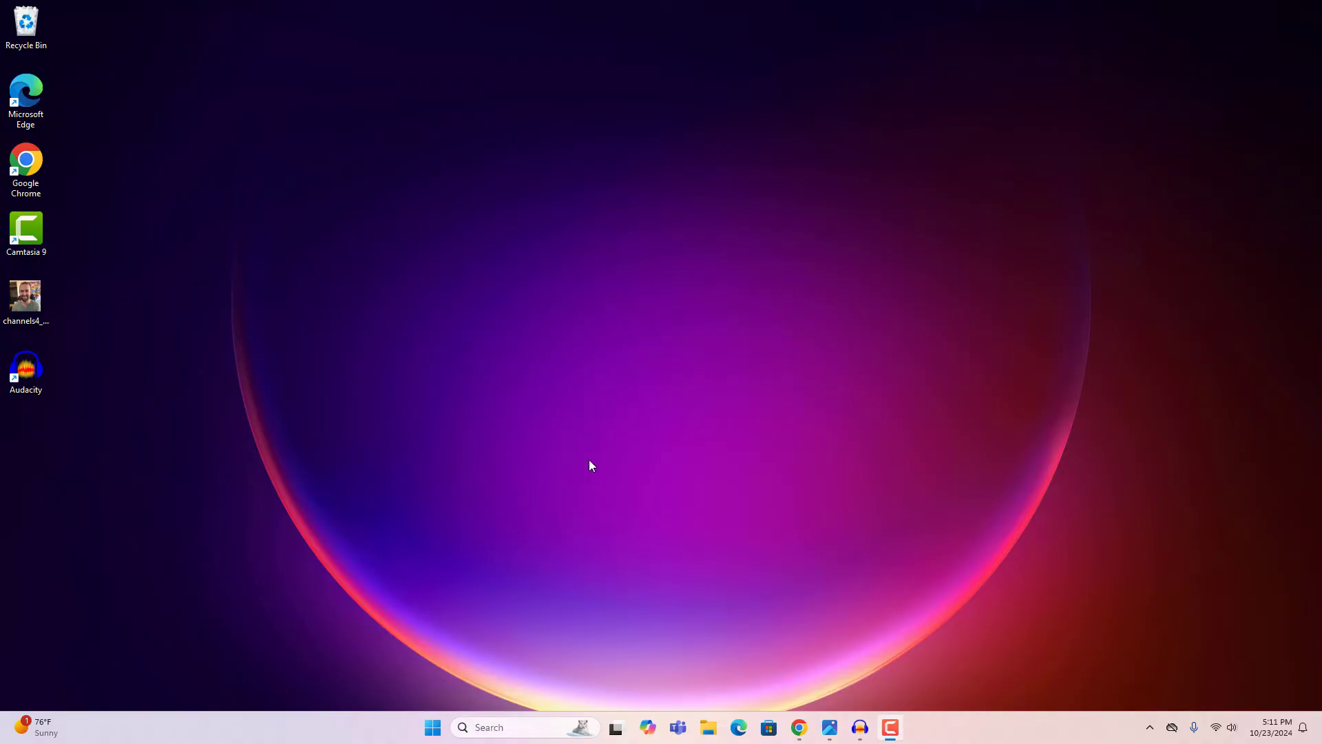
- Open the Start menu to search for Device Manager
{"action": "left_click", "coordinate": [433, 728]}
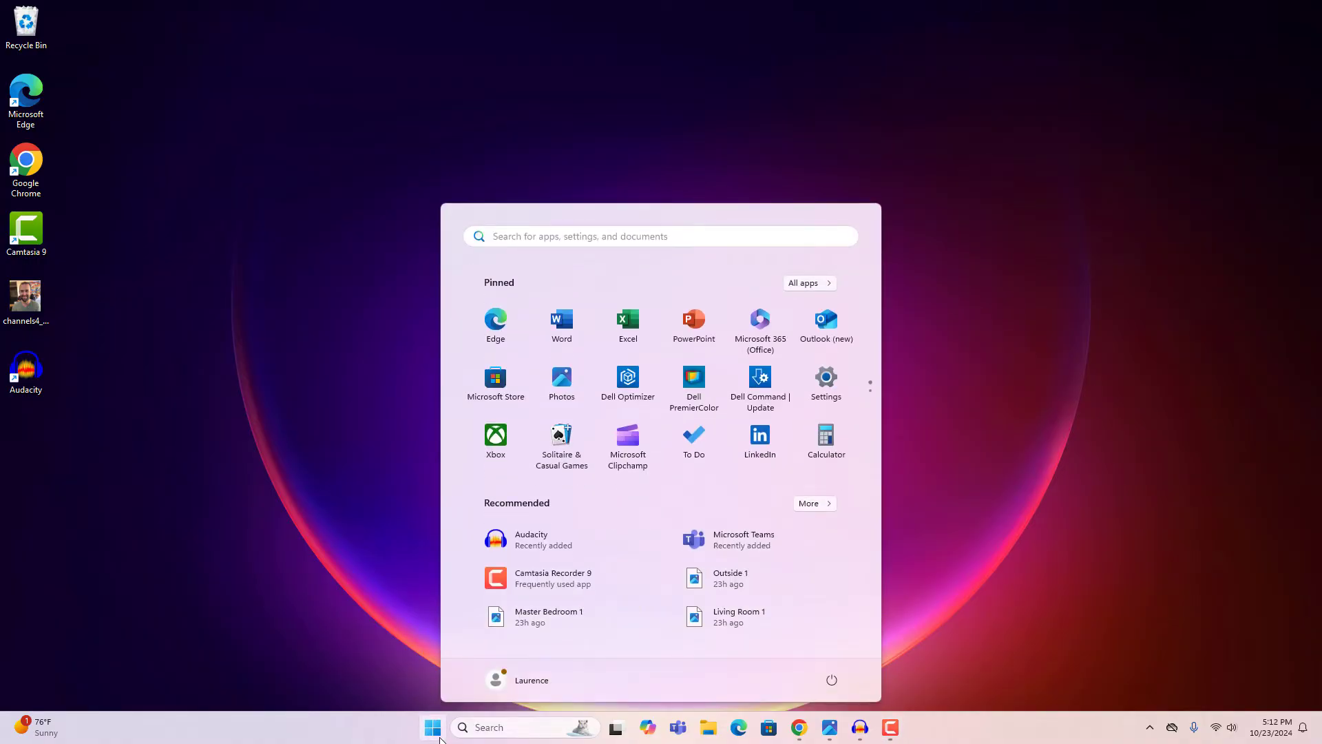
{"action": "type", "text": "De"}
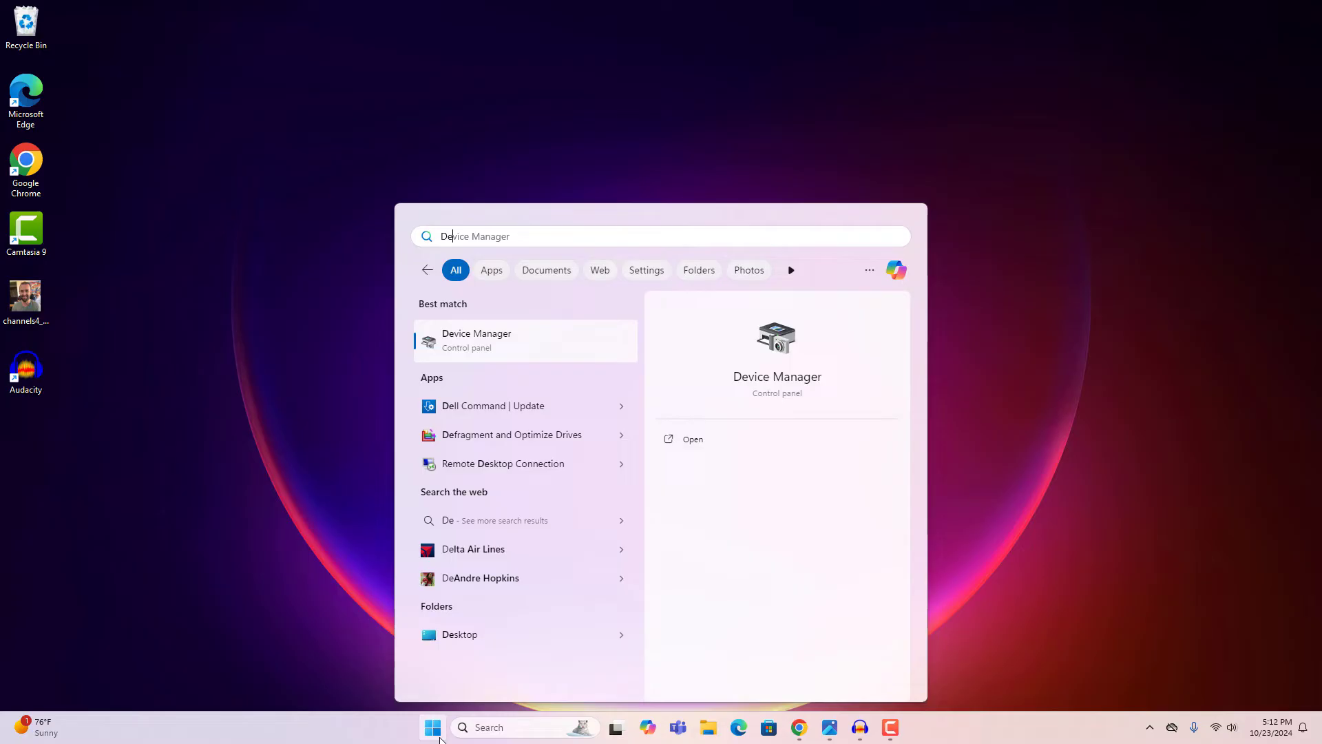
{"action": "type", "text": "vice Manager"}
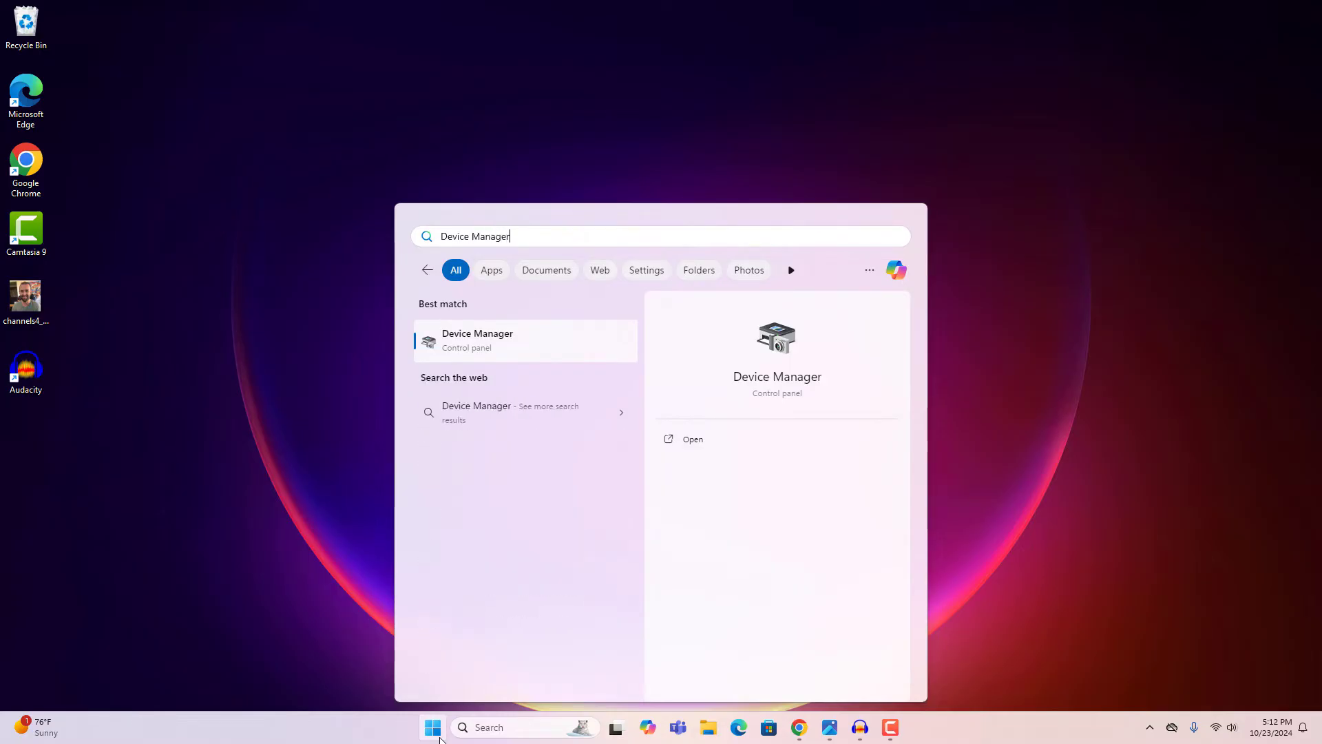
- Launch Device Manager, centre its window, expand Display adapters and select NVIDIA RTX A2000 12GB
{"action": "left_click", "coordinate": [564, 335]}
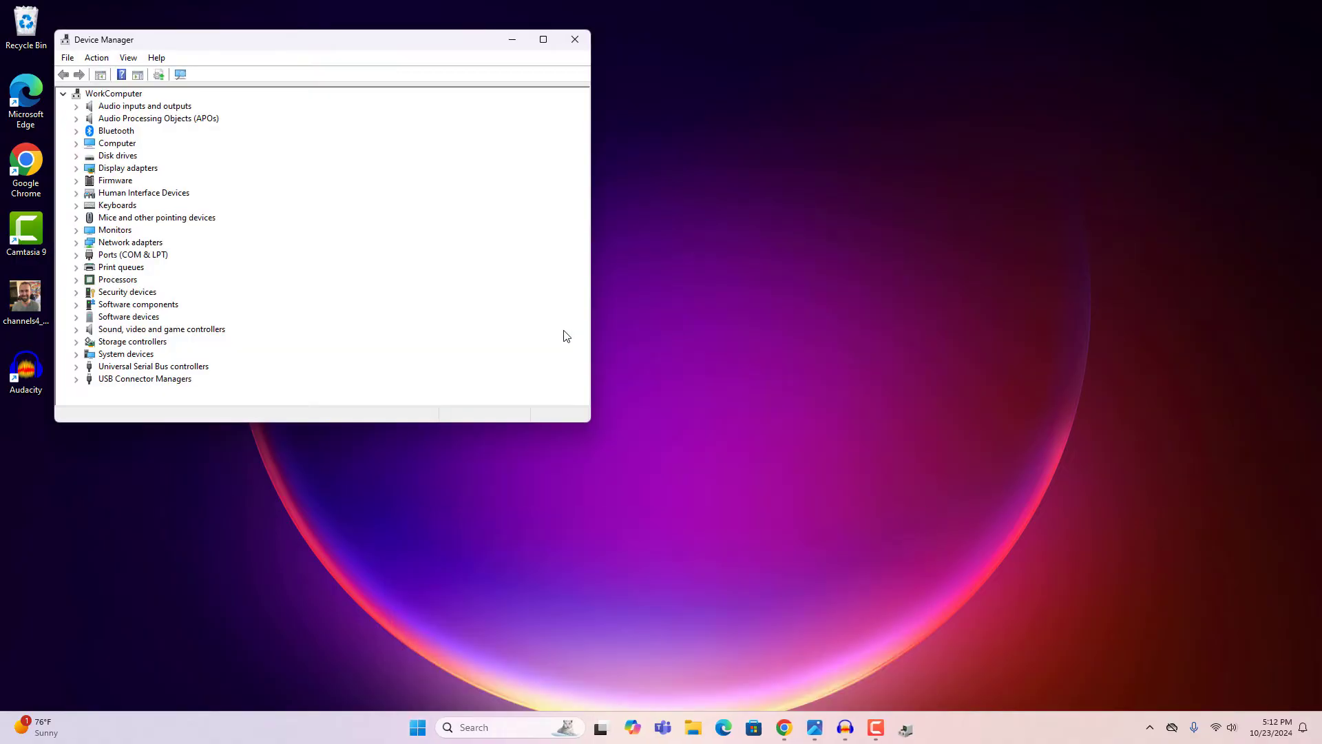
{"action": "left_click_drag", "start_coordinate": [405, 43], "coordinate": [727, 157]}
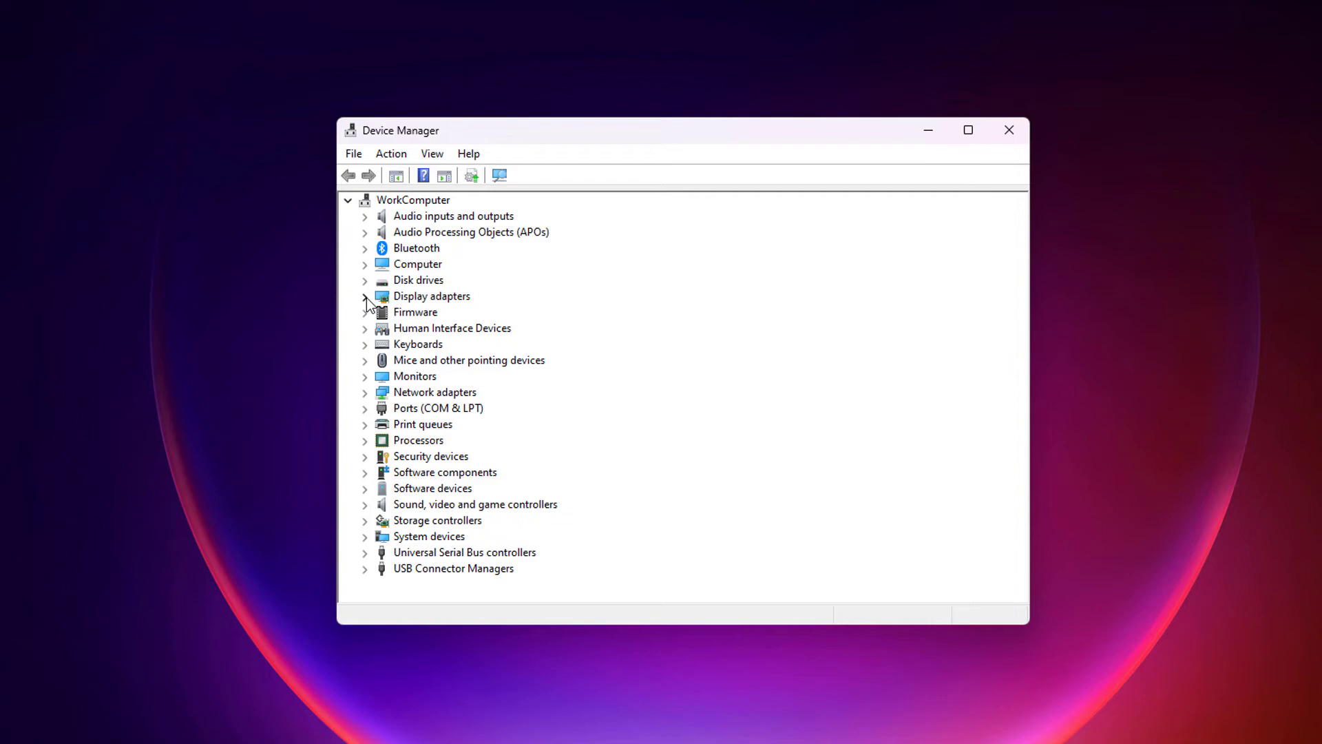
{"action": "left_click", "coordinate": [365, 296]}
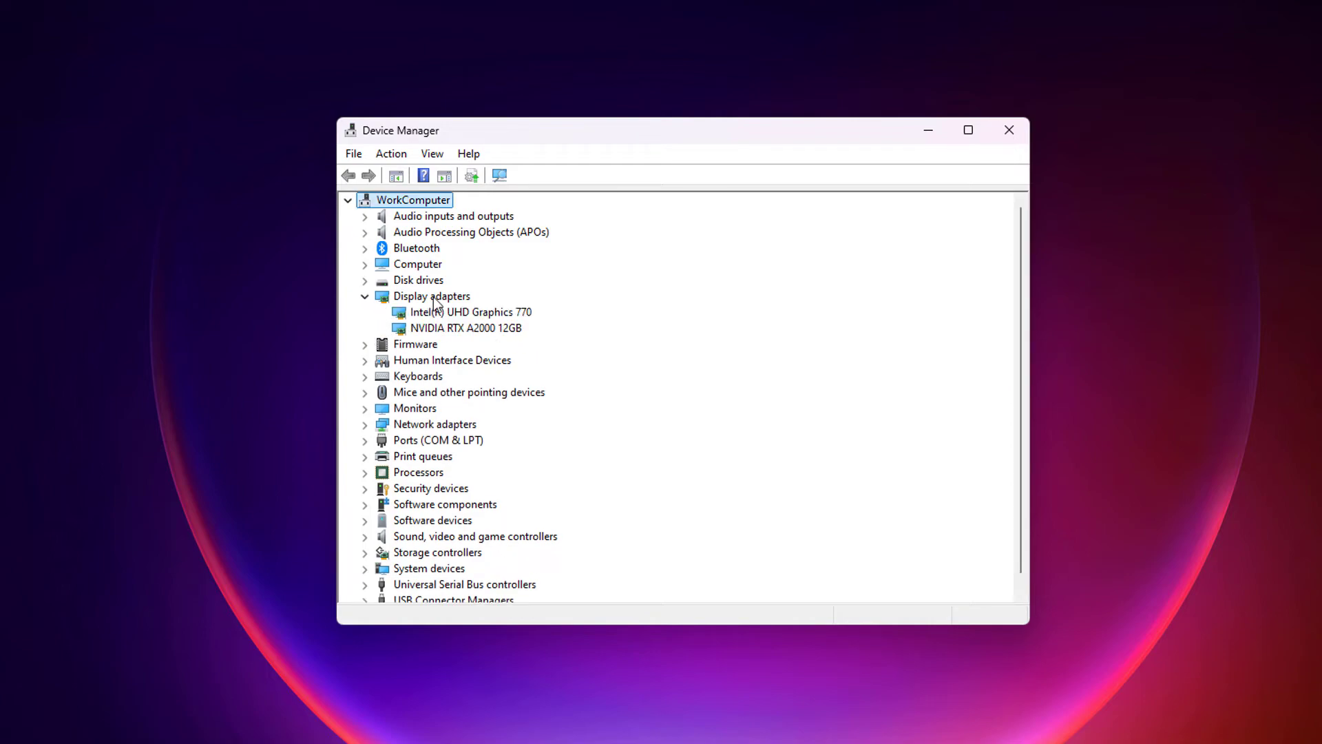
{"action": "left_click", "coordinate": [514, 331]}
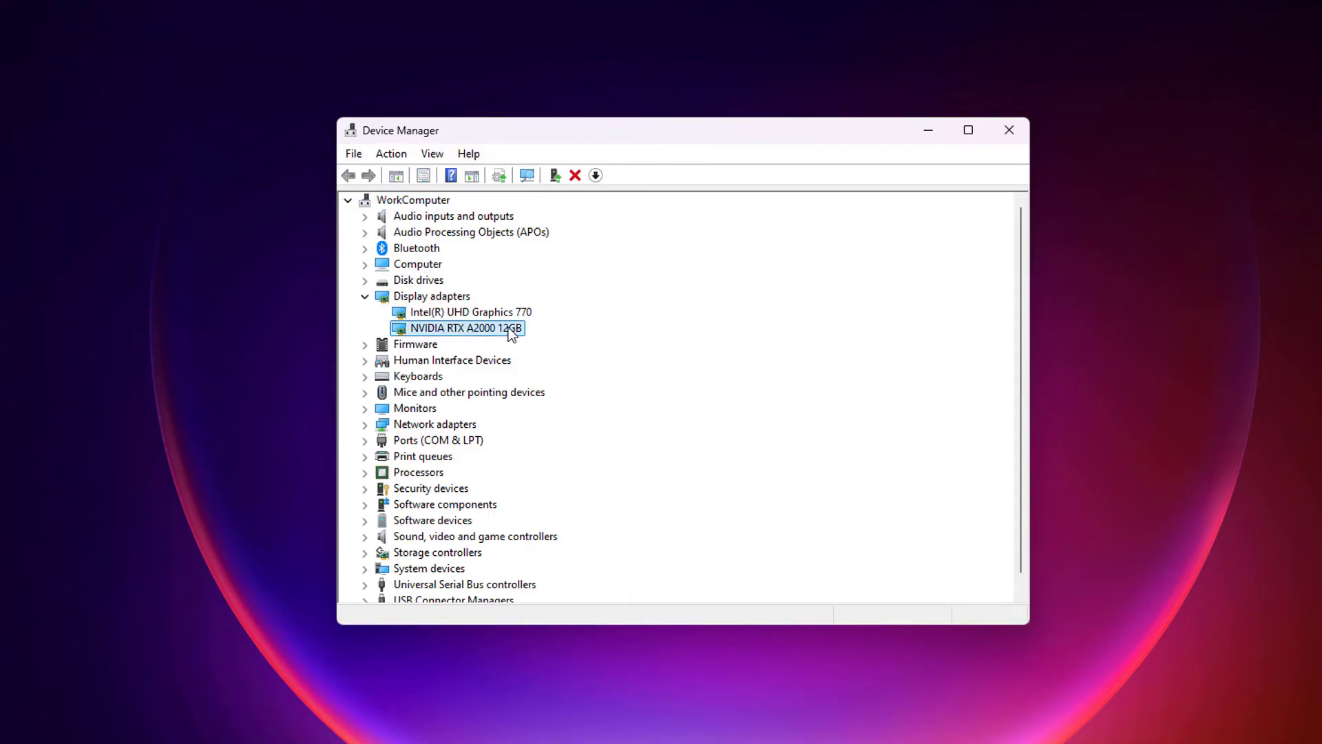